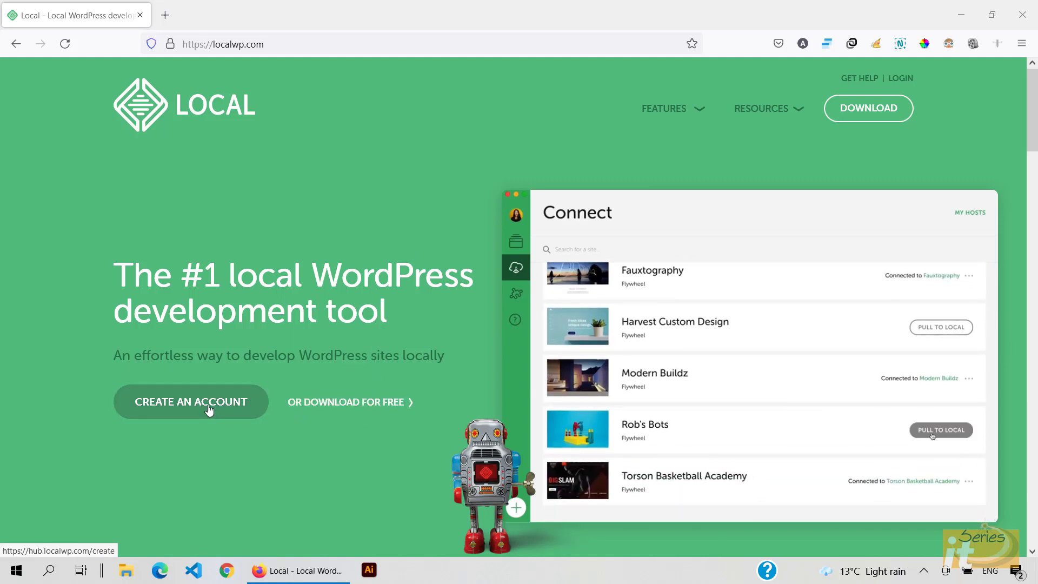
Step: Request the free Windows download of Local, entering your first name in the form
{"action": "left_click", "coordinate": [353, 411]}
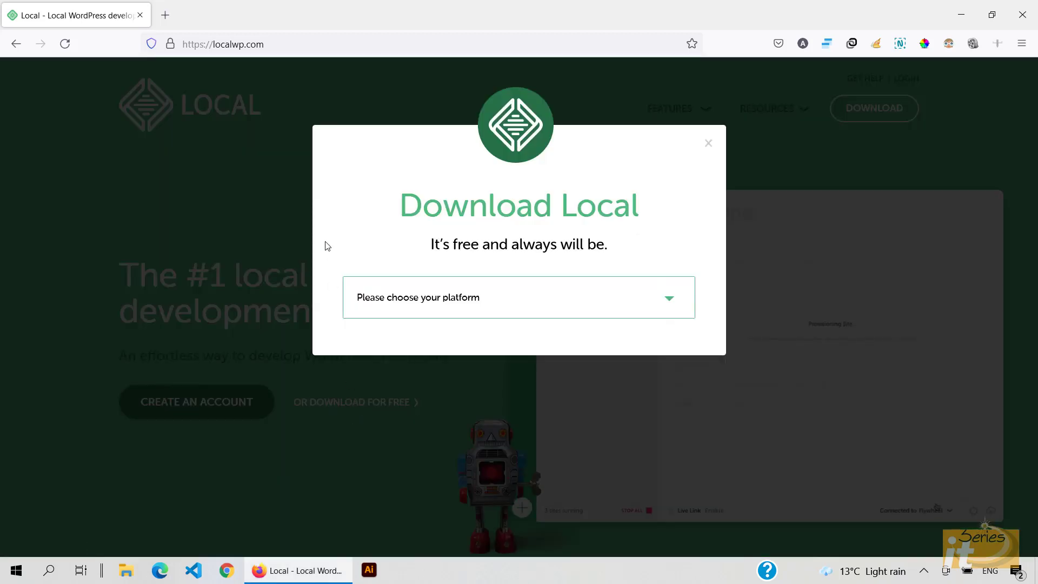
{"action": "left_click", "coordinate": [524, 301]}
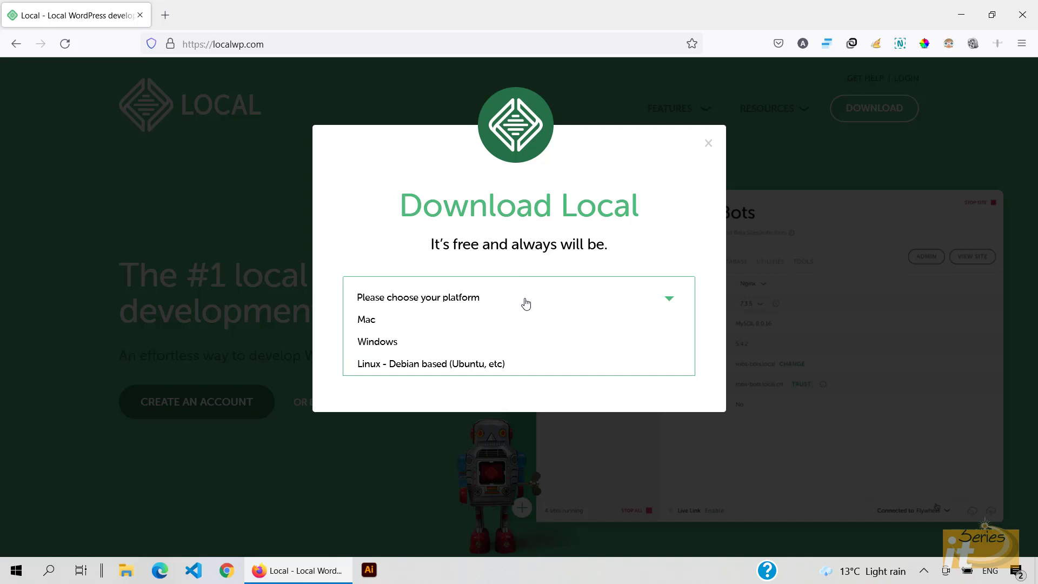
{"action": "left_click", "coordinate": [416, 346]}
{"action": "scroll", "coordinate": [484, 292], "scroll_direction": "down", "scroll_amount": 1}
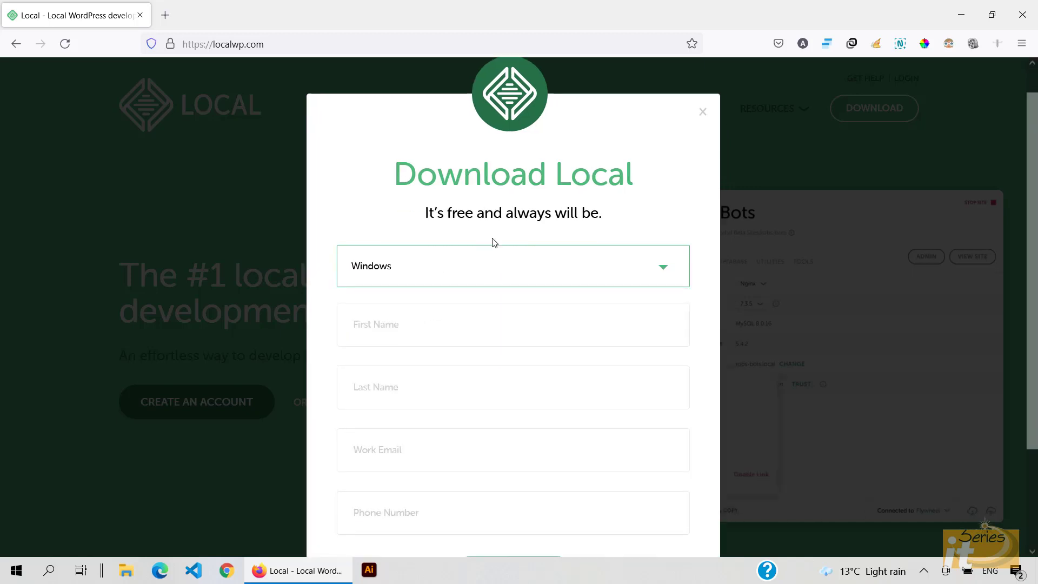
{"action": "left_click", "coordinate": [467, 335]}
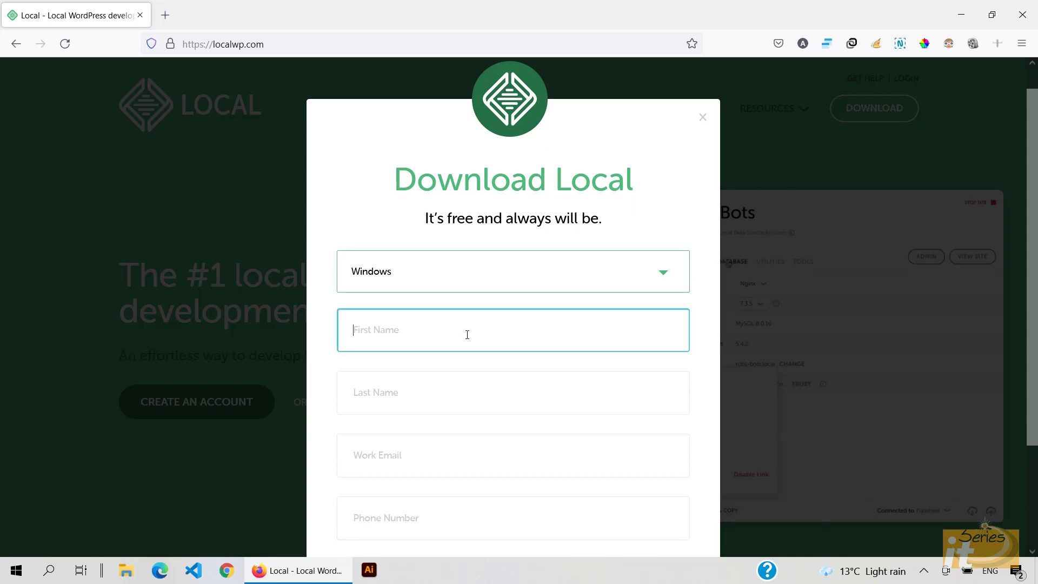
{"action": "type", "text": "Awais"}
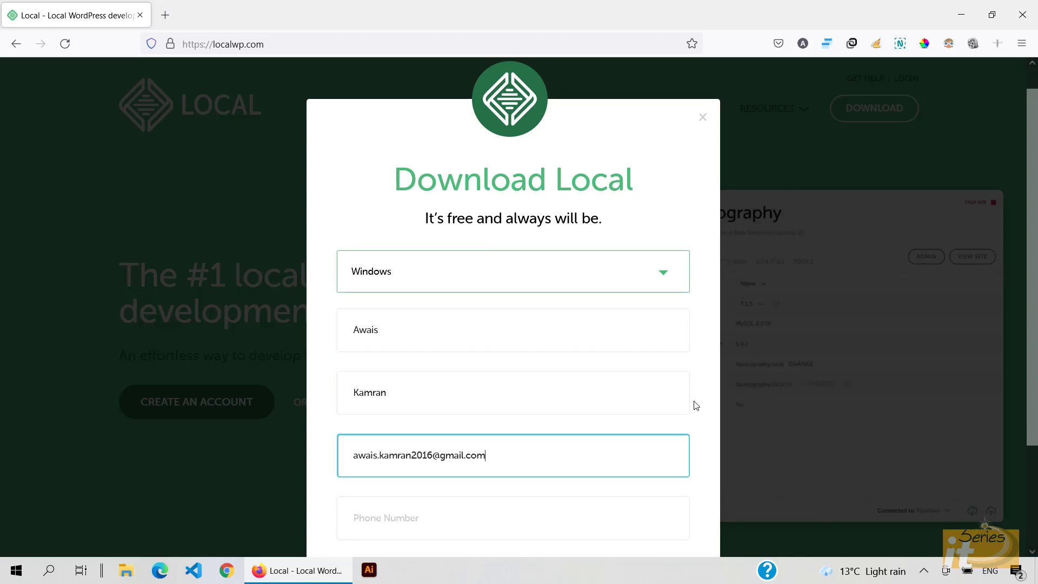
{"action": "scroll", "coordinate": [696, 406], "scroll_direction": "down", "scroll_amount": 3}
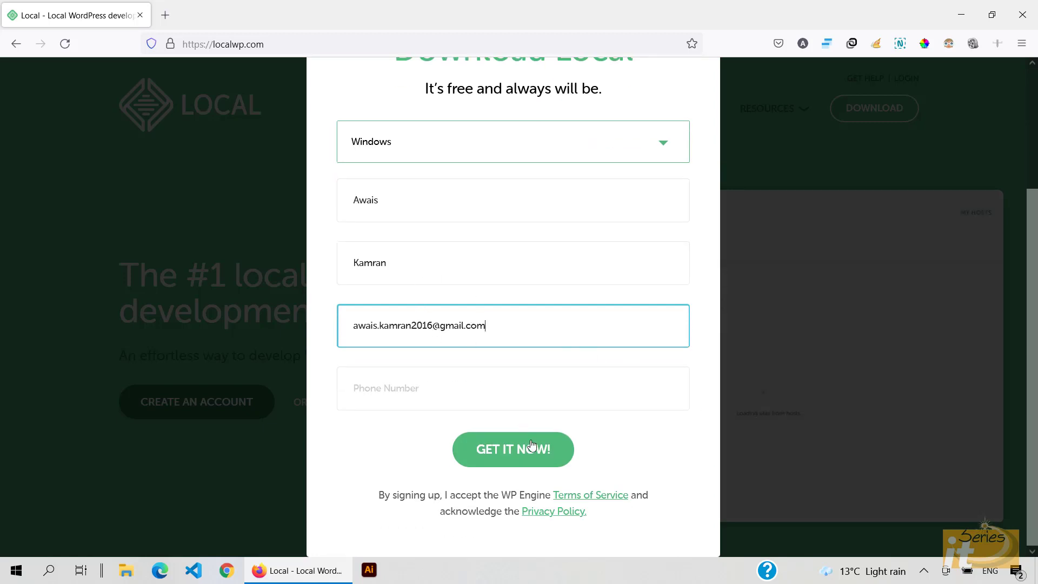
{"action": "left_click", "coordinate": [526, 456]}
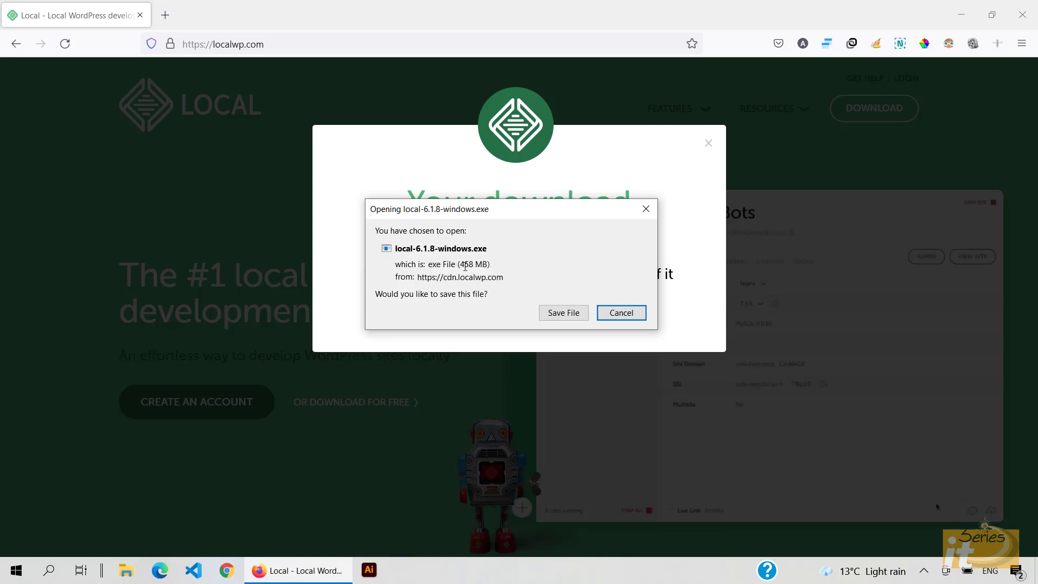
Step: Save the local-6.1.8-windows.exe installer to the Desktop
{"action": "left_click", "coordinate": [563, 313]}
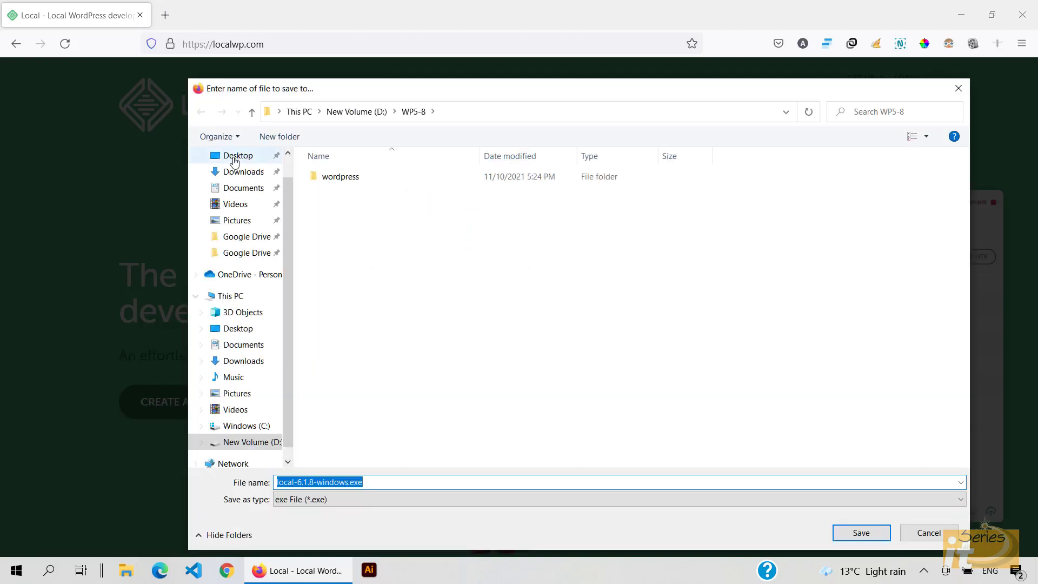
{"action": "left_click", "coordinate": [238, 155]}
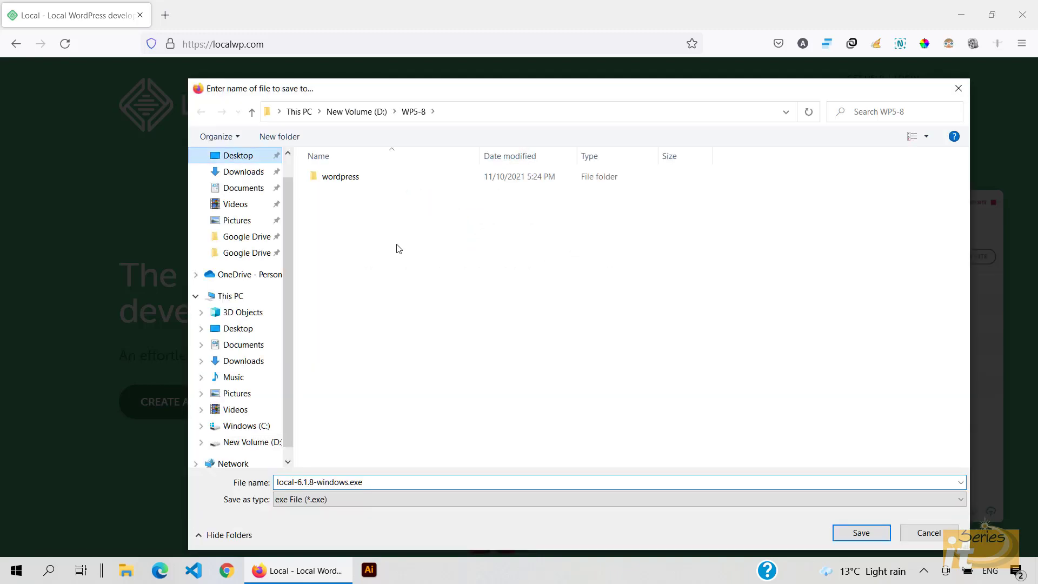
{"action": "left_click", "coordinate": [862, 532]}
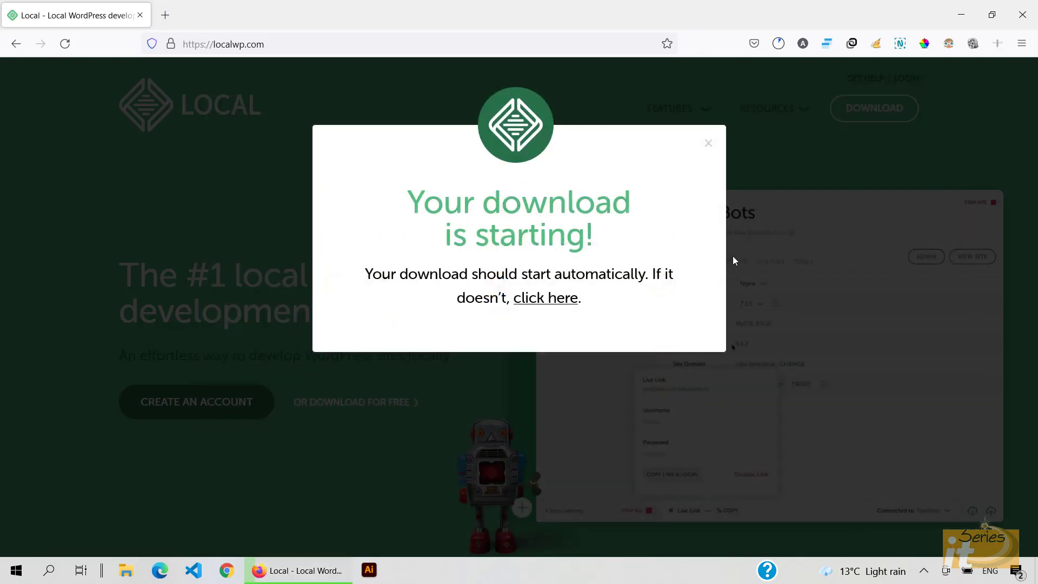
{"action": "left_click", "coordinate": [777, 190]}
Step: Install Local 6.1.8 for anyone using this computer in the default folder, then launch it
{"action": "left_click", "coordinate": [961, 19]}
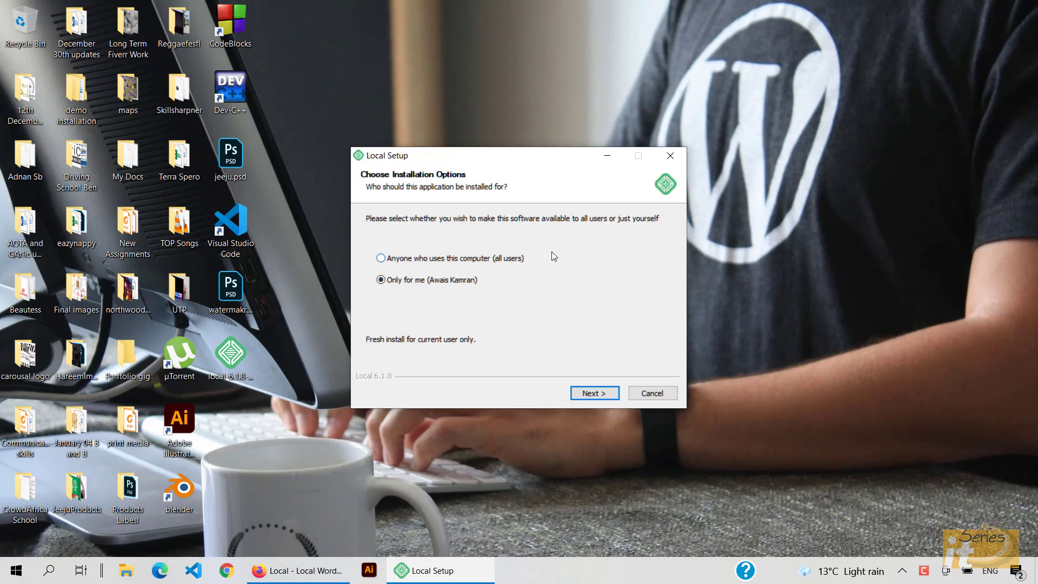
{"action": "left_click", "coordinate": [380, 258]}
{"action": "left_click", "coordinate": [605, 395]}
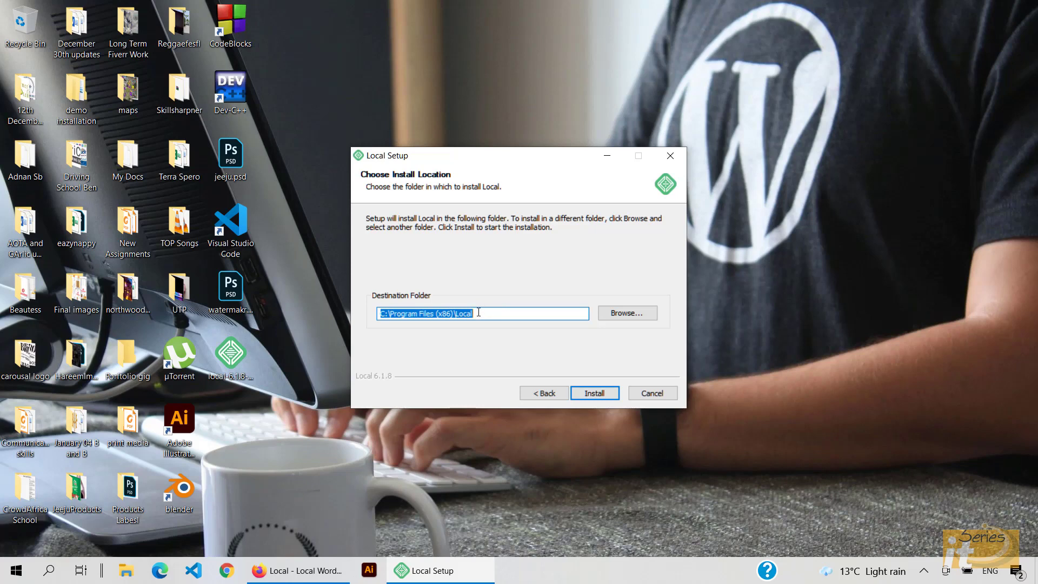
{"action": "left_click", "coordinate": [603, 393]}
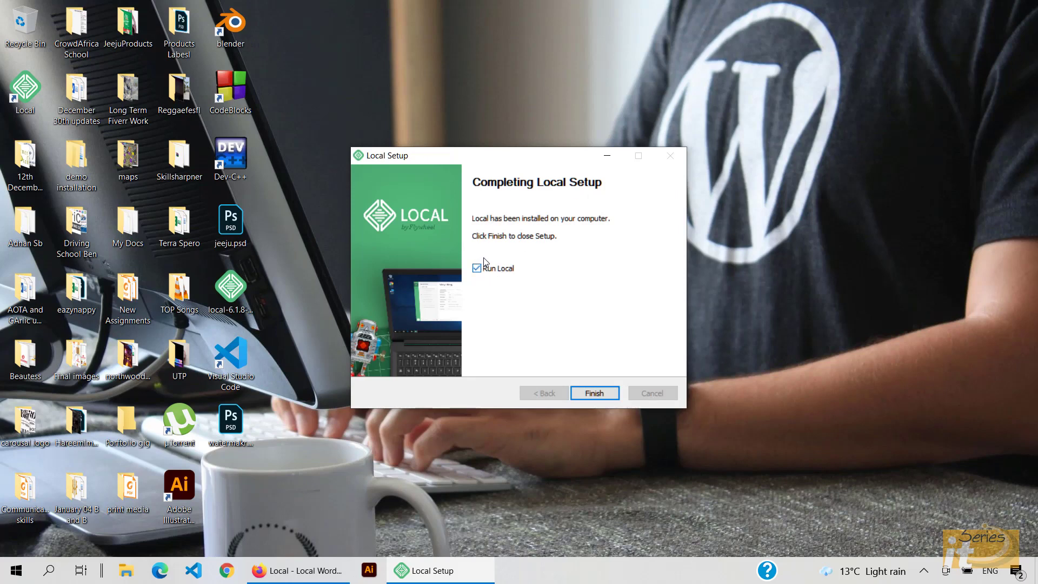
{"action": "left_click", "coordinate": [594, 393]}
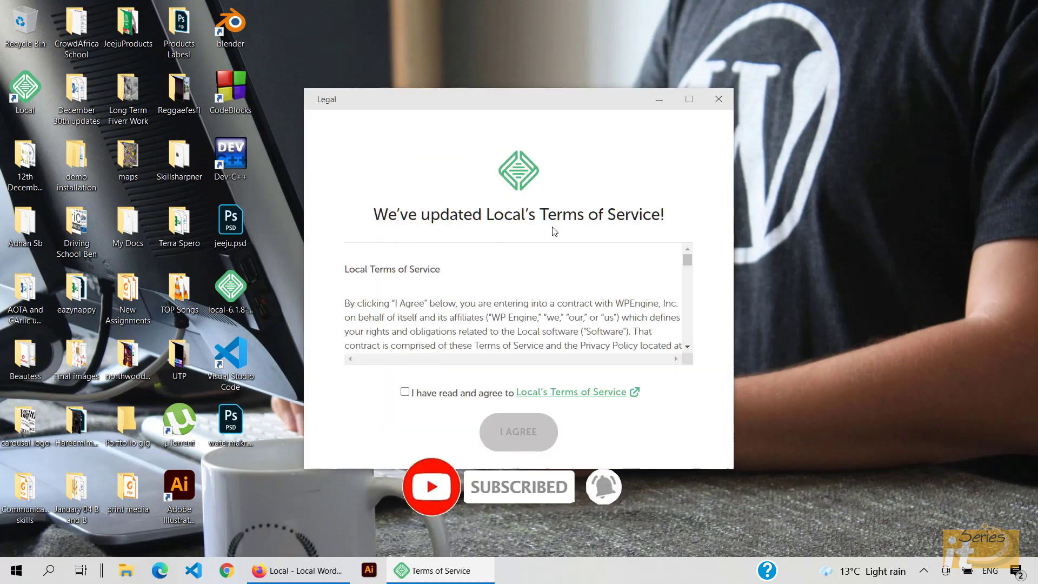
Step: Agree to the Terms of Service, decline error reporting and dismiss the Welcome overlay
{"action": "left_click", "coordinate": [405, 392]}
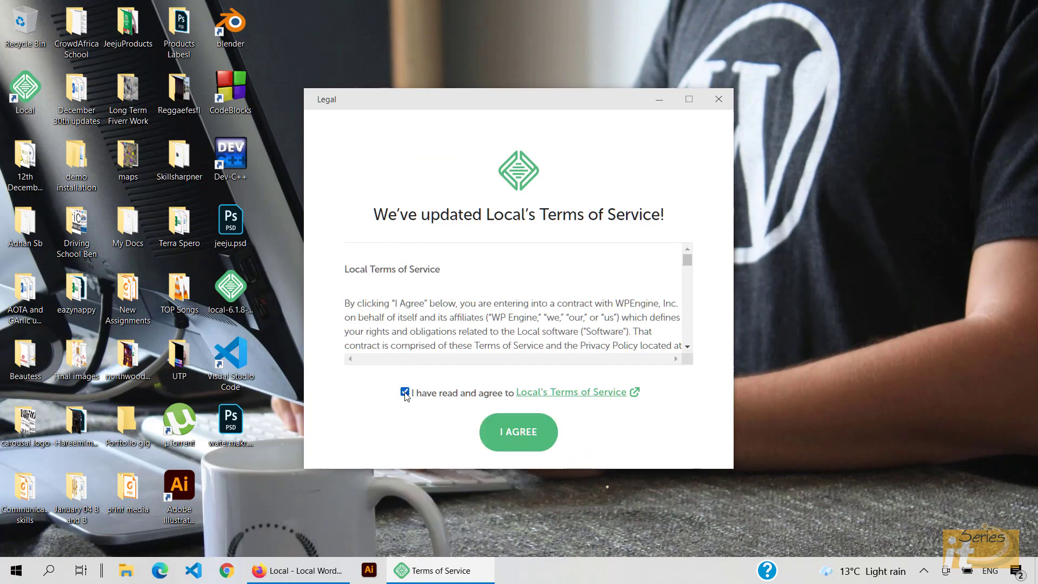
{"action": "left_click", "coordinate": [522, 436]}
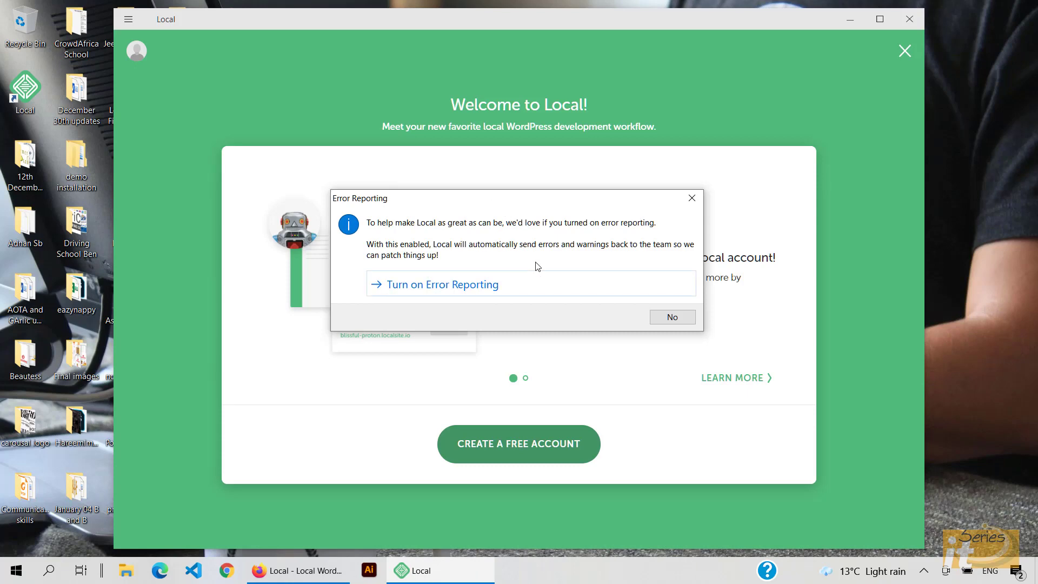
{"action": "left_click", "coordinate": [684, 316]}
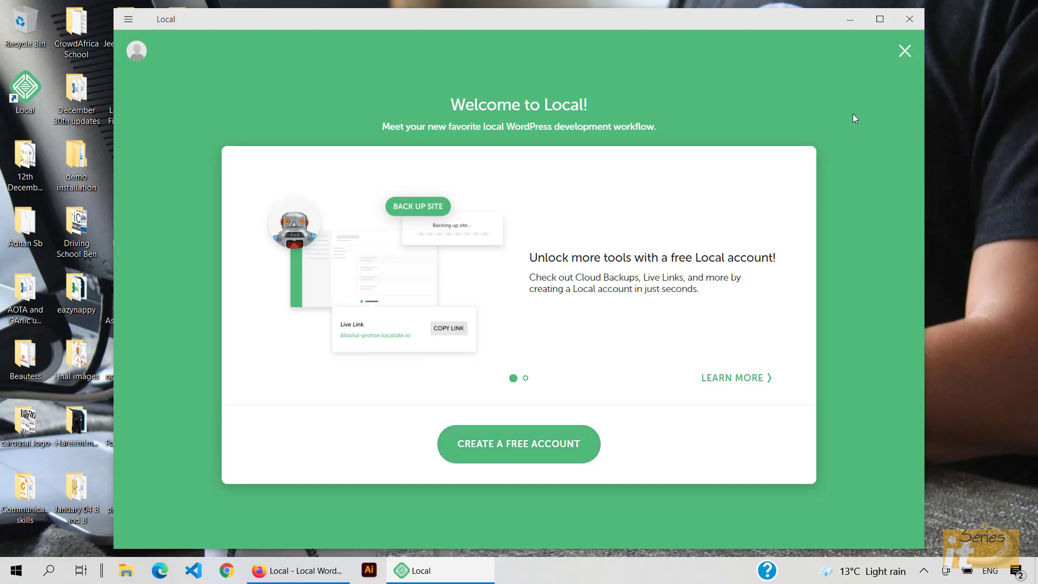
{"action": "left_click", "coordinate": [908, 52]}
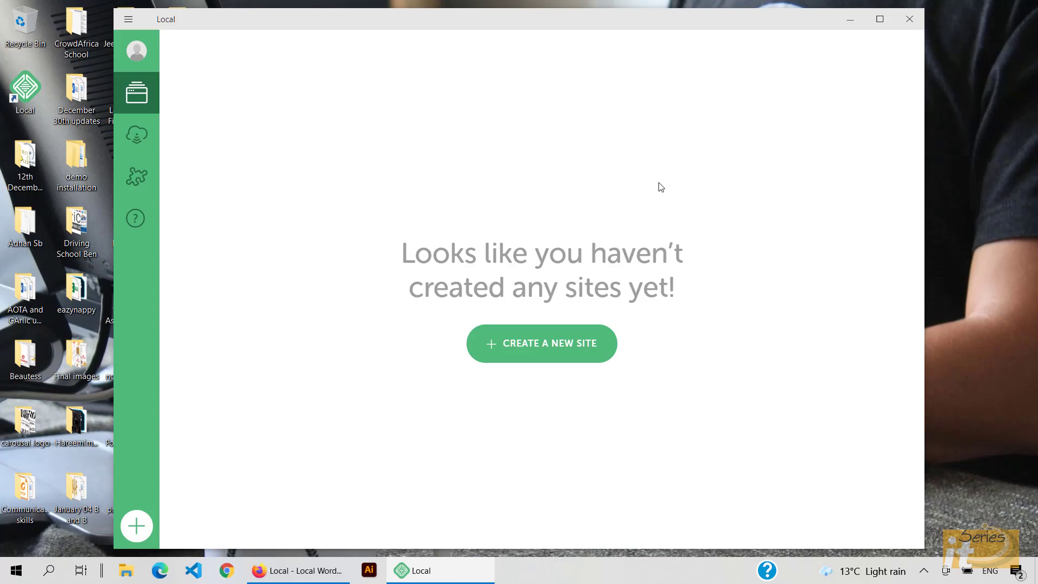
Step: Name the new site 'IT Series Tutor', keeping domain it-series-tutor.local and the default path
{"action": "left_click", "coordinate": [554, 355]}
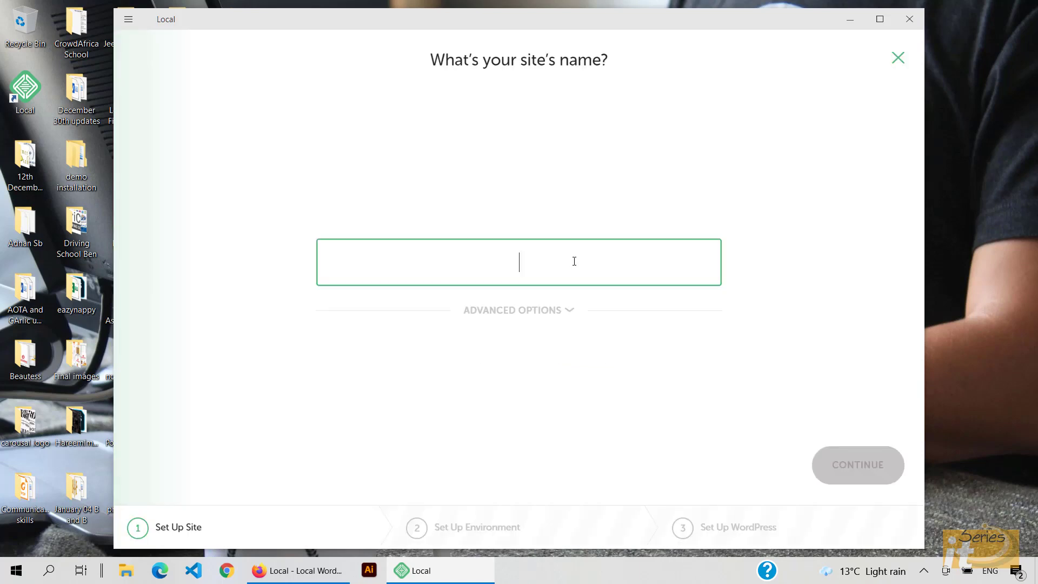
{"action": "type", "text": "IT S"}
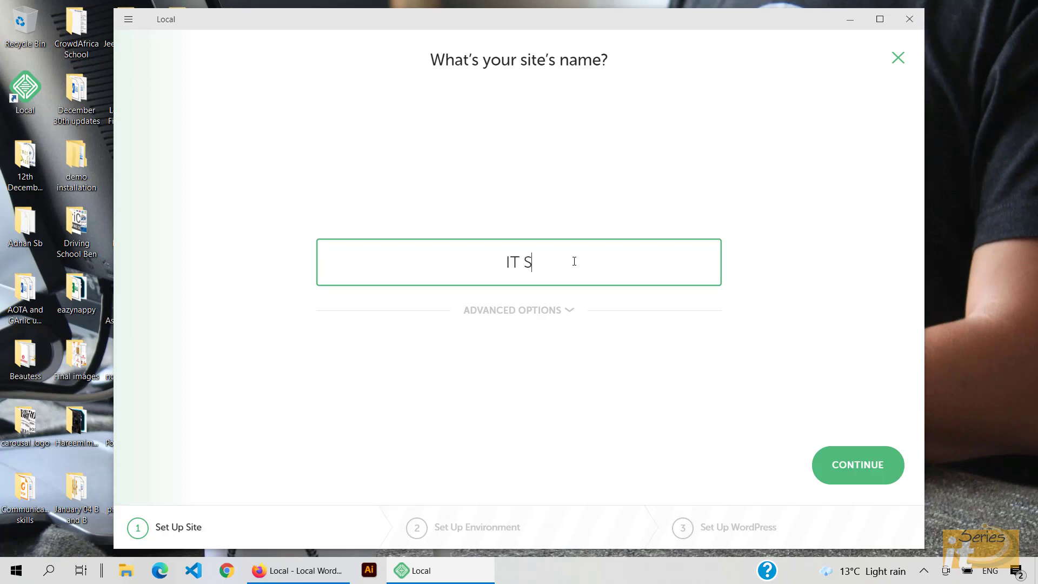
{"action": "type", "text": "eries Tutor"}
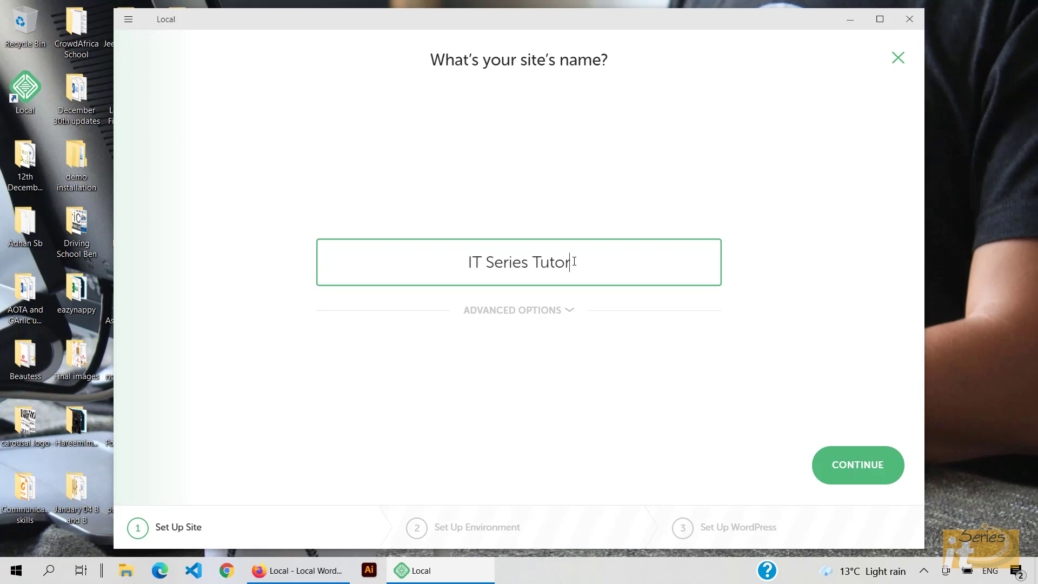
{"action": "left_click", "coordinate": [842, 466]}
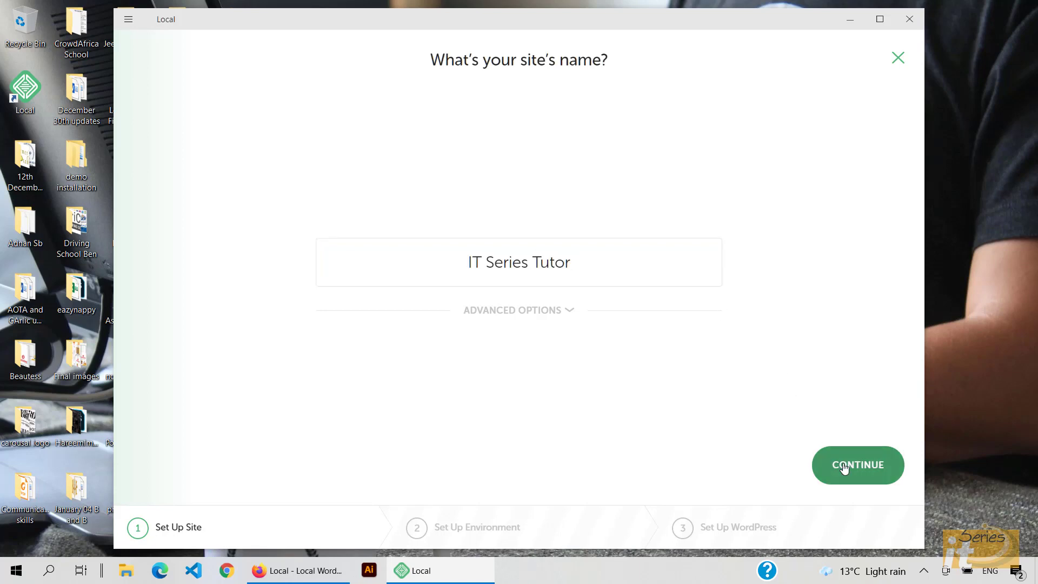
{"action": "left_click", "coordinate": [572, 312]}
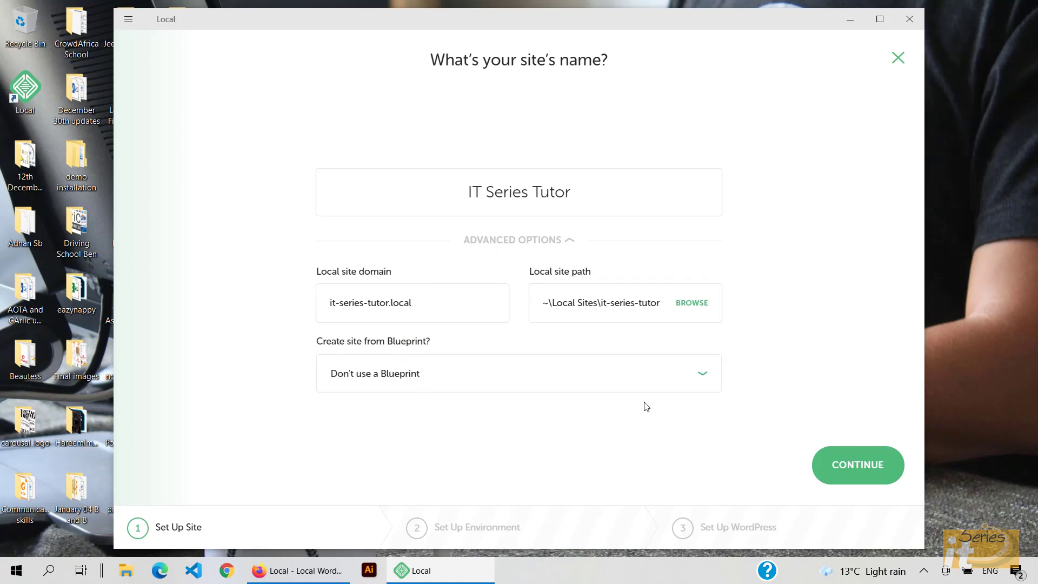
{"action": "left_click", "coordinate": [851, 468]}
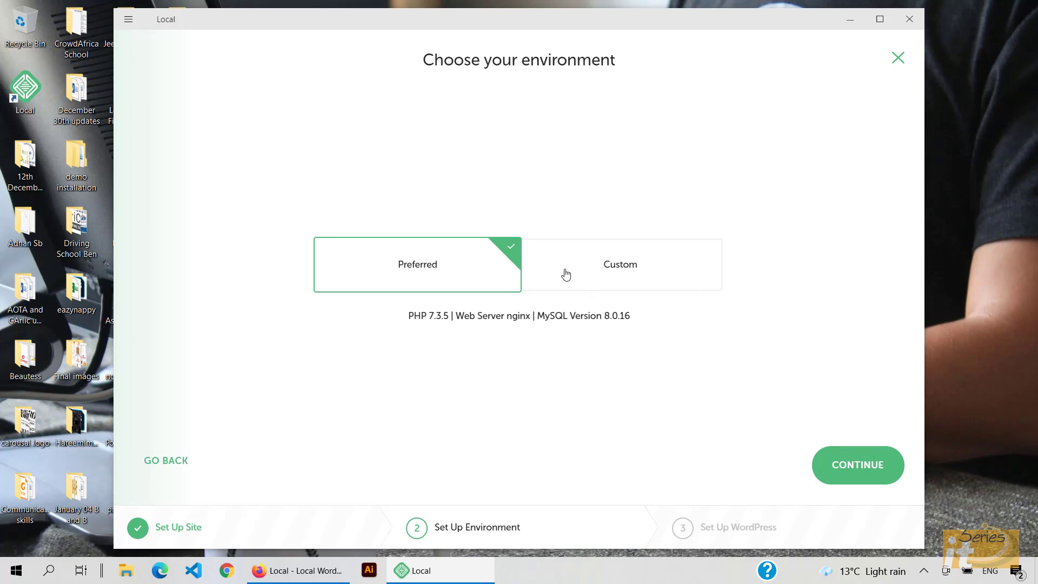
Step: Choose a Custom environment with PHP 7.3.5, Apache 2.4.43 and MySQL 8.0.16
{"action": "left_click", "coordinate": [630, 279]}
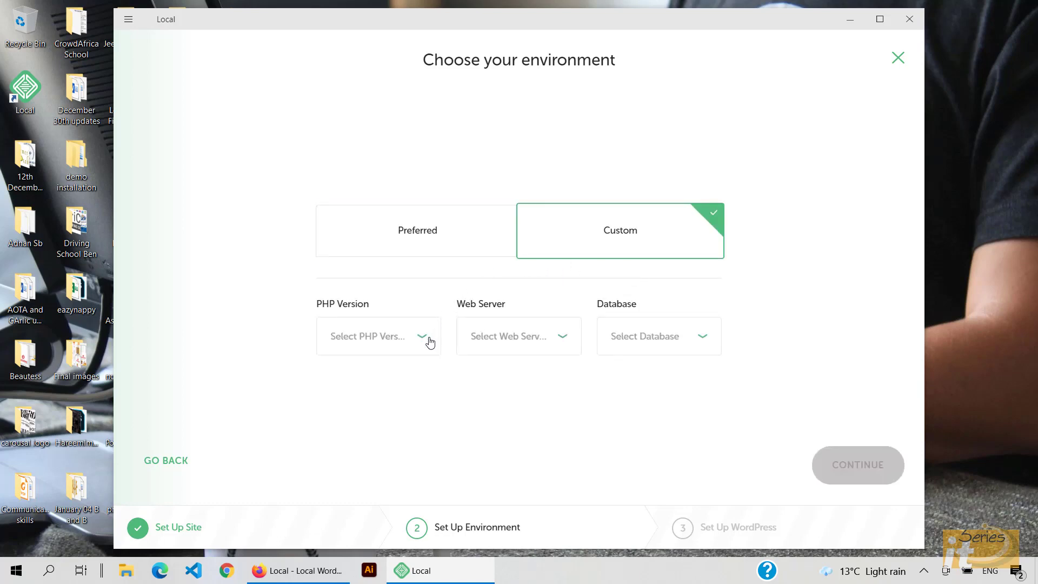
{"action": "left_click", "coordinate": [427, 340]}
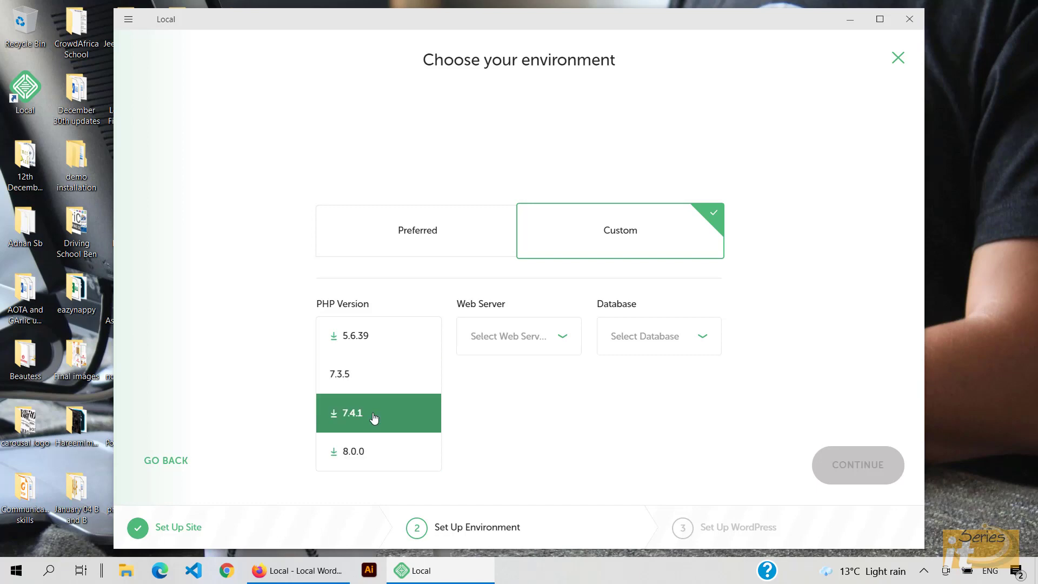
{"action": "left_click", "coordinate": [387, 382]}
{"action": "left_click", "coordinate": [533, 343]}
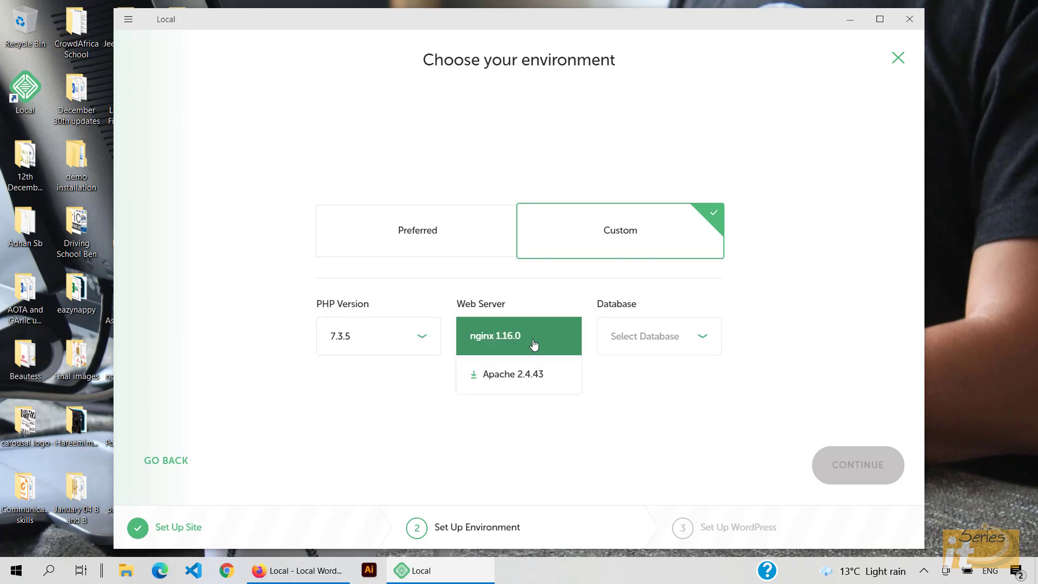
{"action": "left_click", "coordinate": [529, 379]}
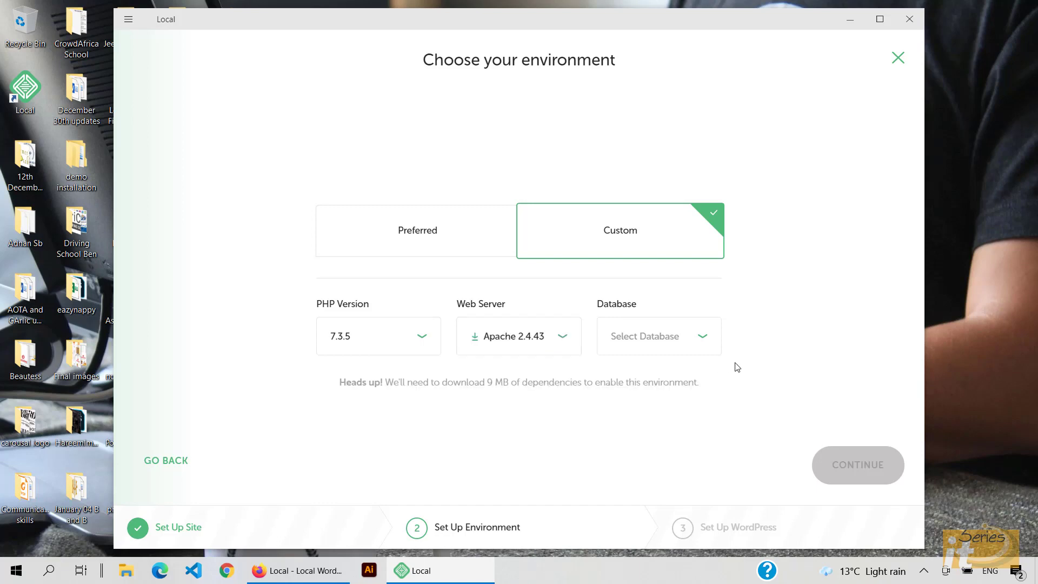
{"action": "left_click", "coordinate": [703, 344]}
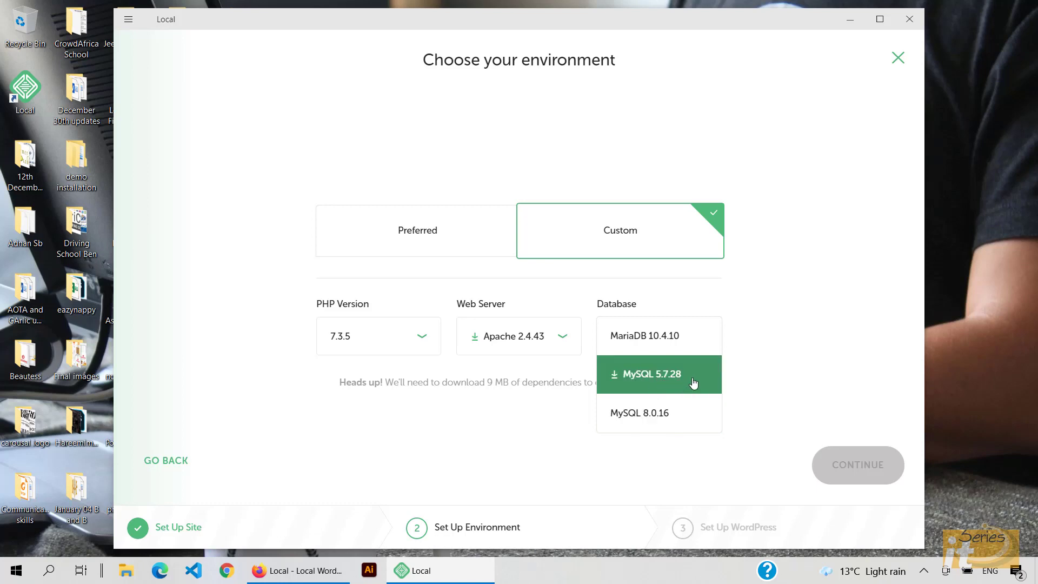
{"action": "left_click", "coordinate": [654, 424]}
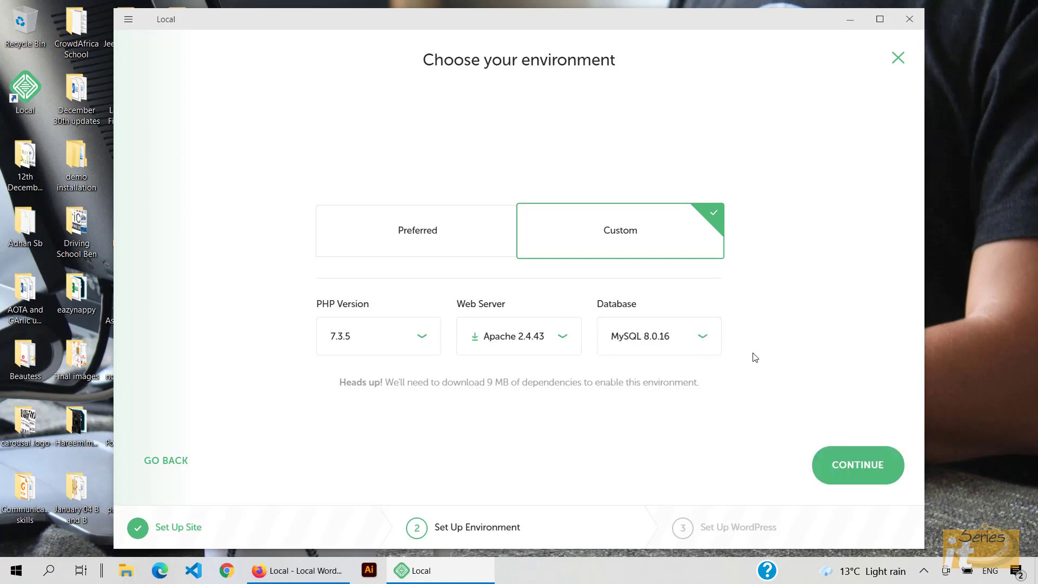
{"action": "left_click", "coordinate": [862, 479]}
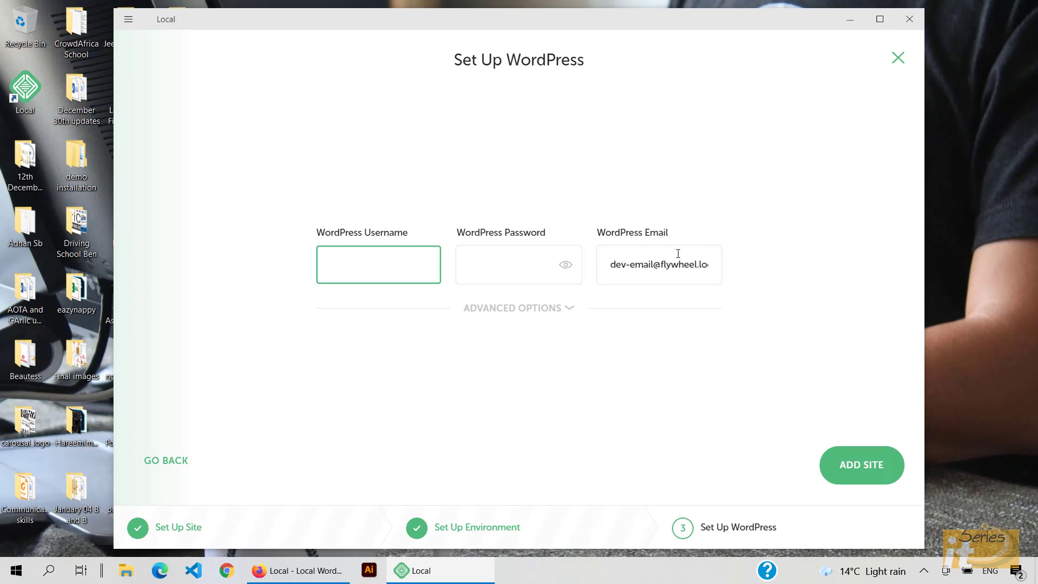
Step: Enter the admin username, password and your own e-mail, leave multisite off, and add the site
{"action": "type", "text": "Admin20222"}
{"action": "left_click", "coordinate": [543, 264]}
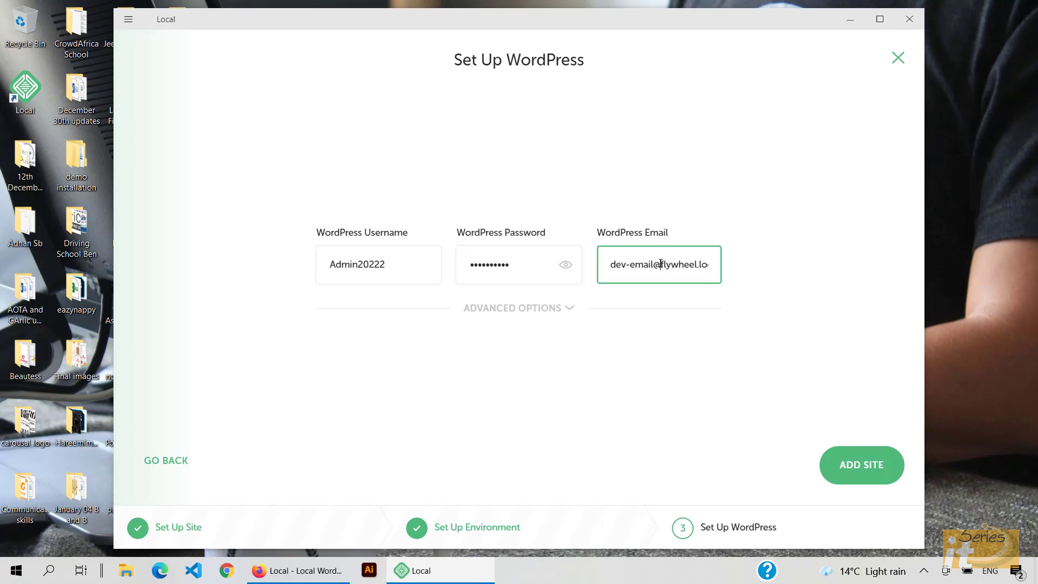
{"action": "triple_click", "coordinate": [661, 263]}
{"action": "key", "text": "BackSpace"}
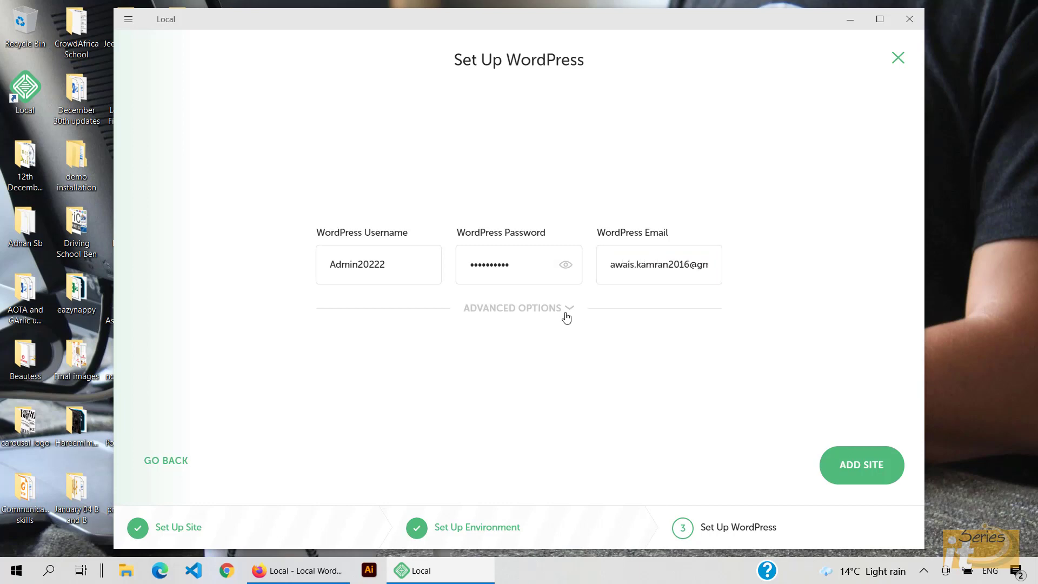
{"action": "left_click", "coordinate": [566, 313]}
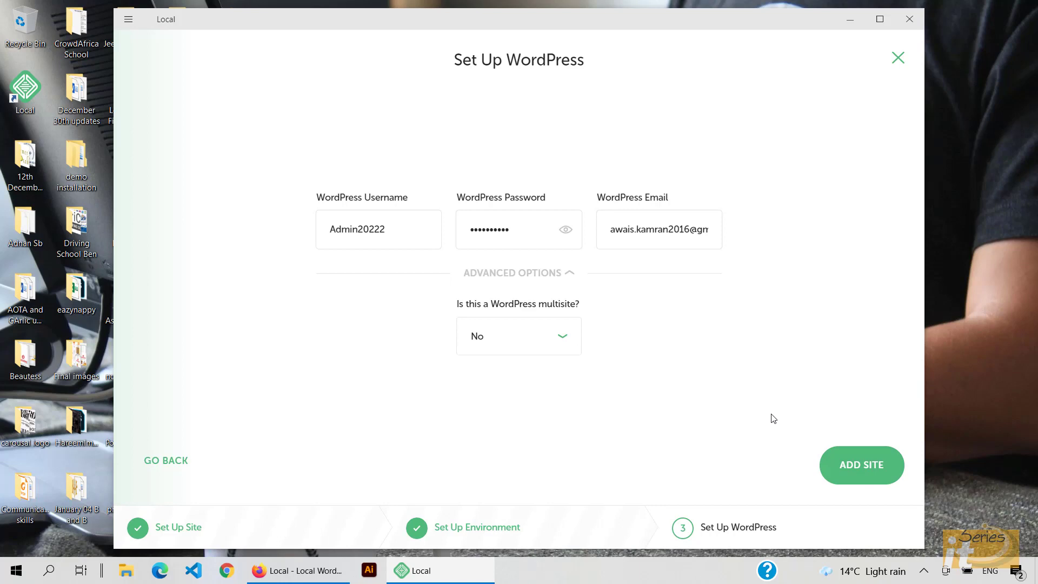
{"action": "left_click", "coordinate": [846, 464]}
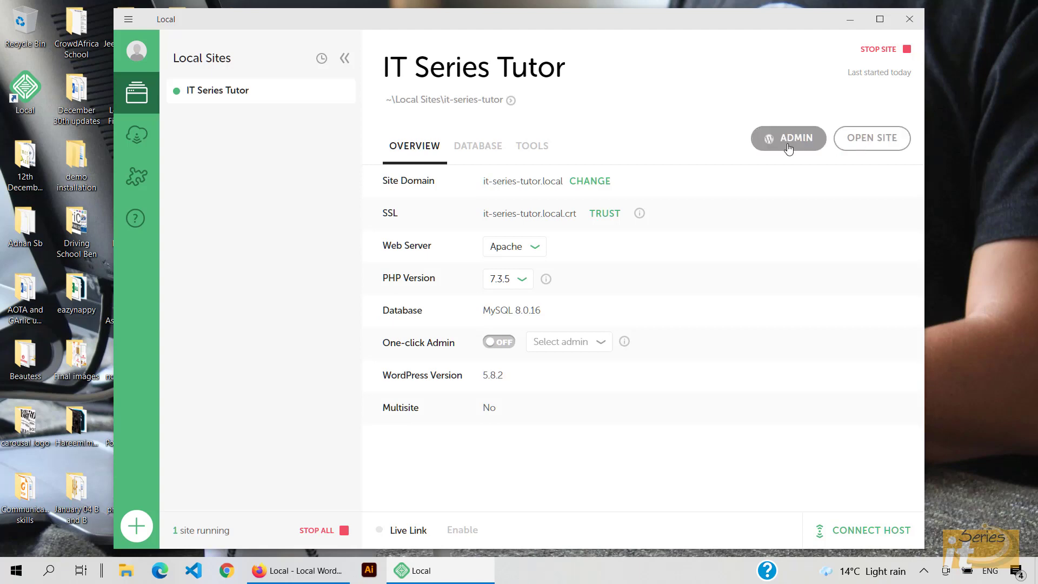
Step: View the IT Series Tutor front page, then open its wp-admin login page from Local
{"action": "left_click", "coordinate": [880, 143]}
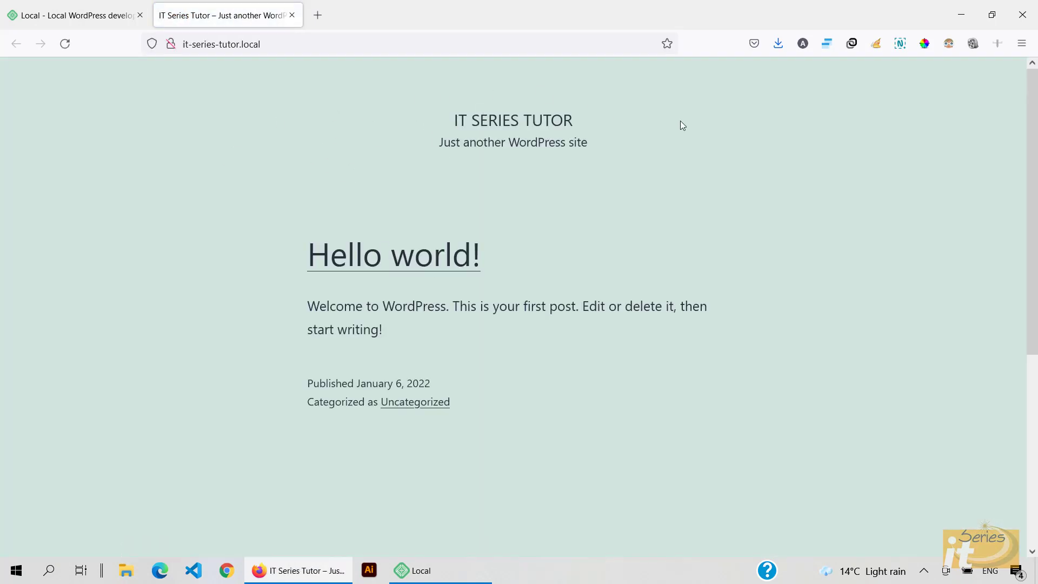
{"action": "left_click", "coordinate": [961, 14]}
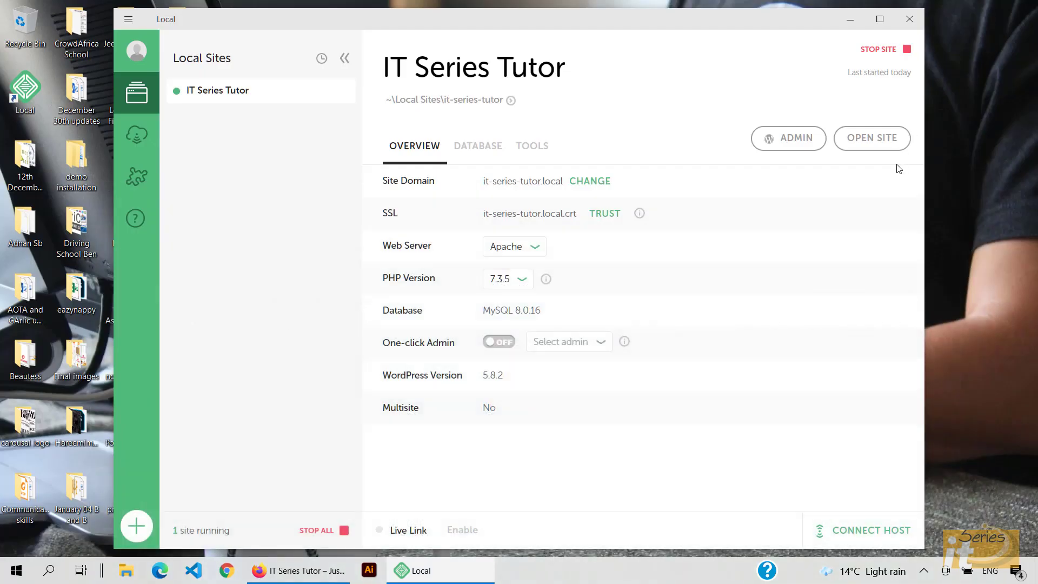
{"action": "left_click", "coordinate": [794, 139]}
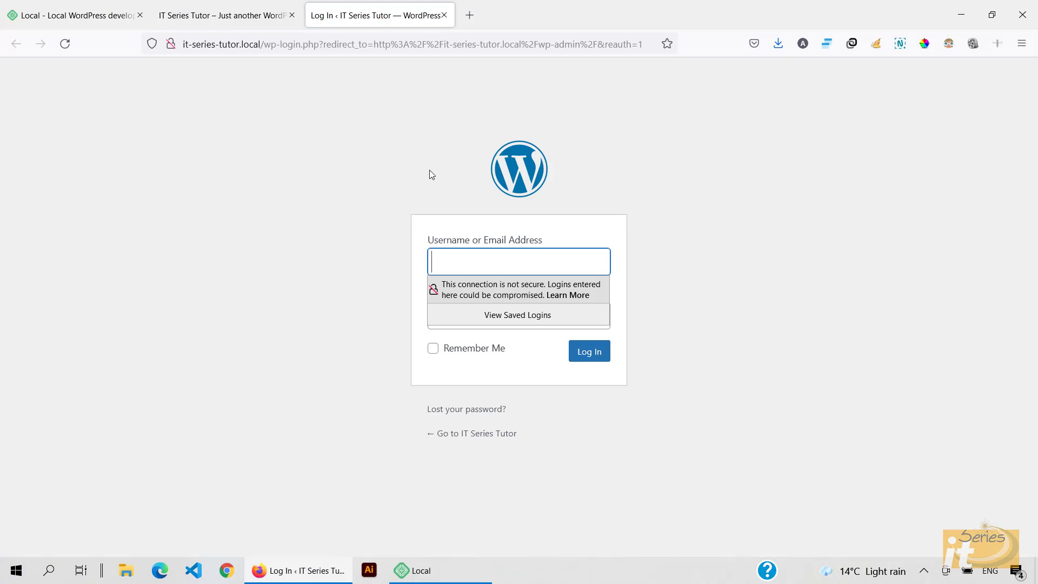
Step: Log into the WordPress dashboard with the admin credentials, then stop IT Series Tutor in Local
{"action": "left_click", "coordinate": [533, 260]}
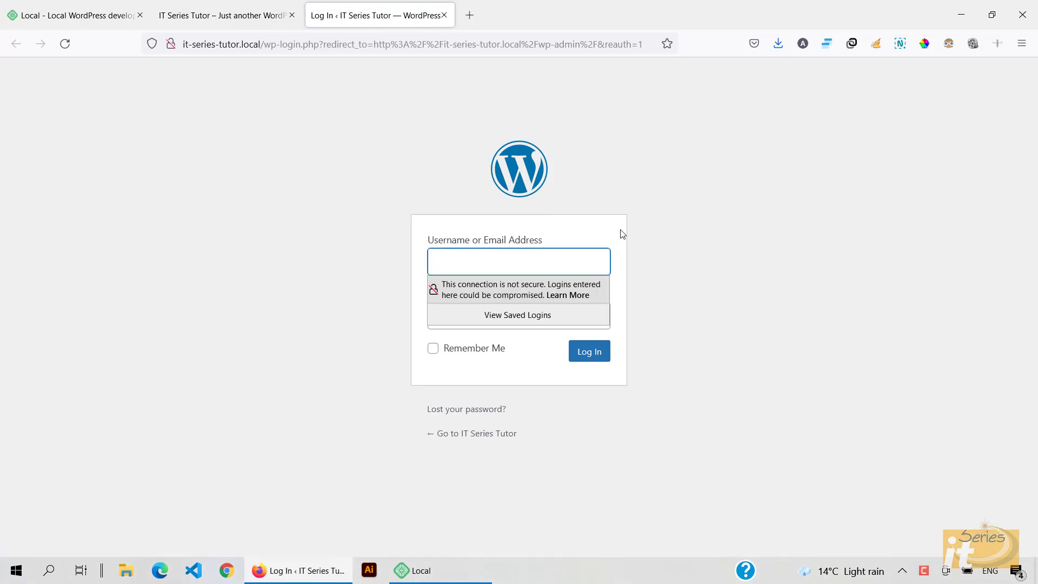
{"action": "type", "text": "Admin2022"}
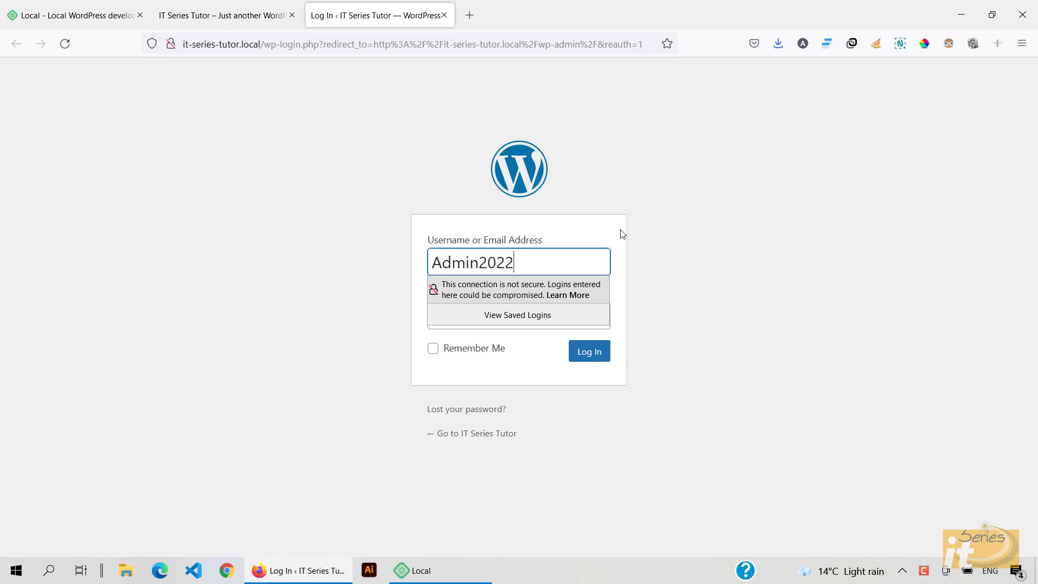
{"action": "type", "text": "2"}
{"action": "left_click", "coordinate": [652, 243]}
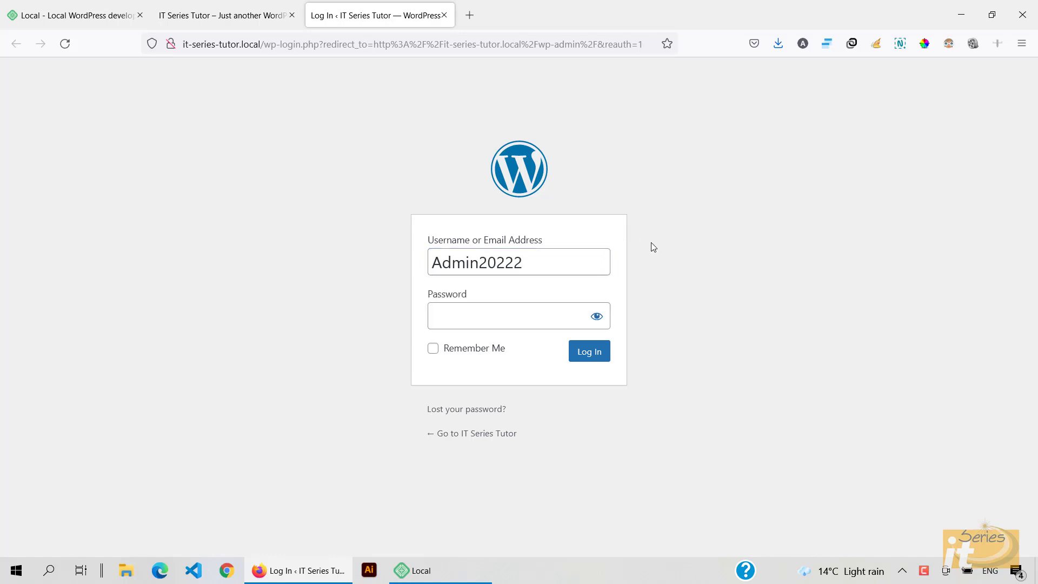
{"action": "left_click", "coordinate": [511, 320]}
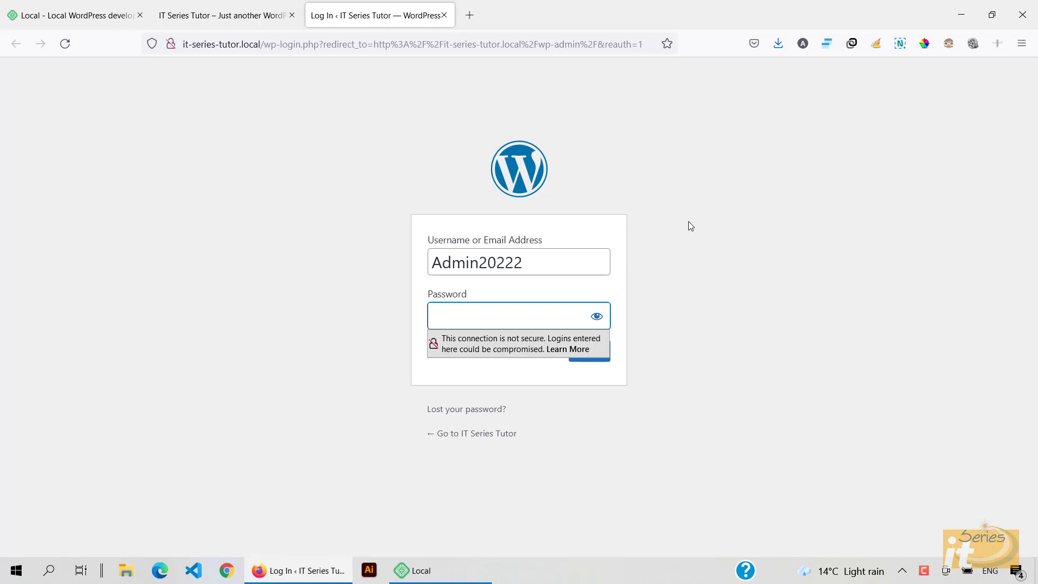
{"action": "type", "text": "••••••"}
{"action": "key", "text": "Return"}
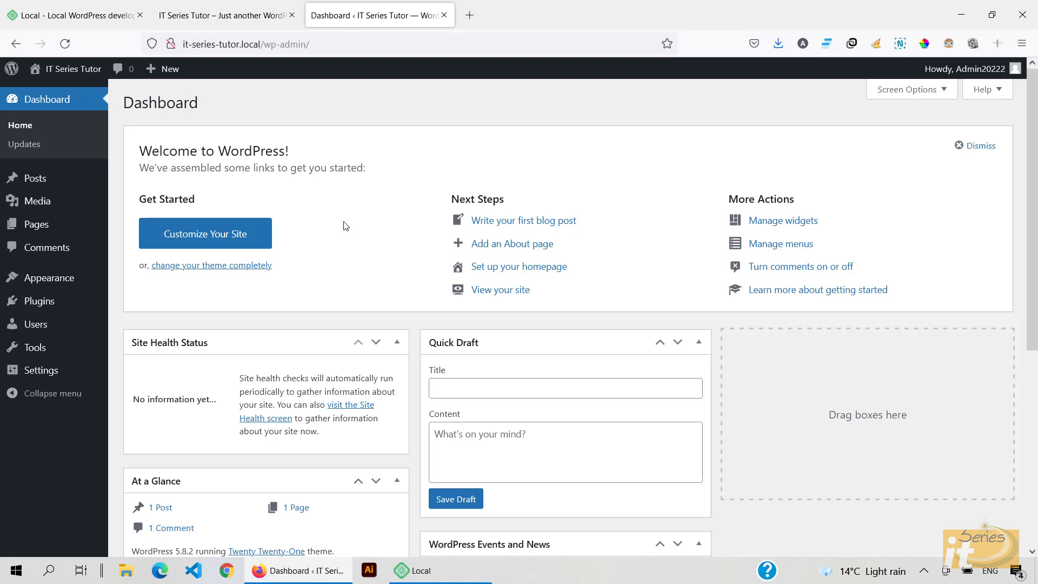
{"action": "left_click", "coordinate": [418, 569]}
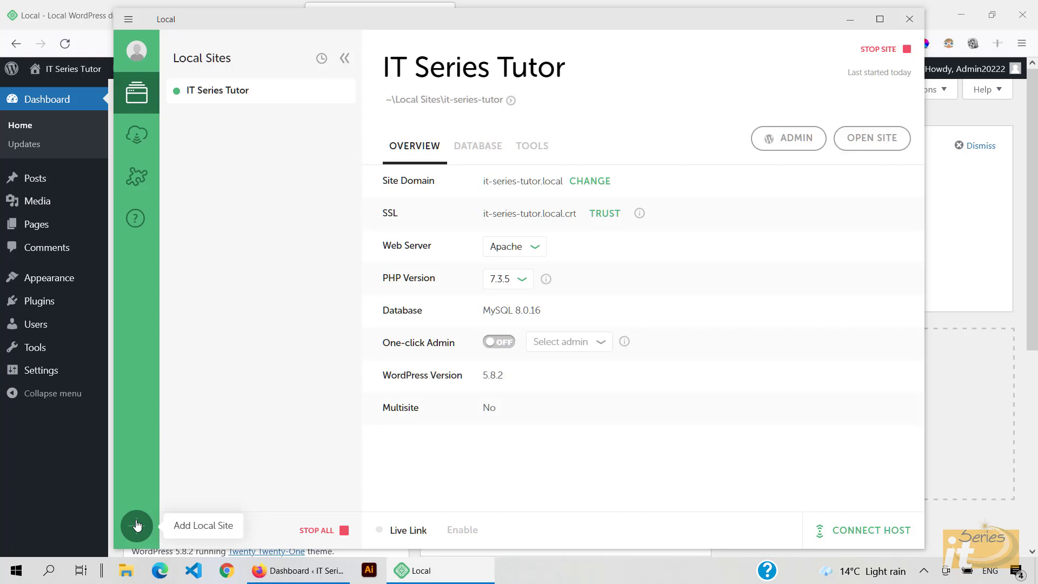
{"action": "left_click", "coordinate": [883, 54]}
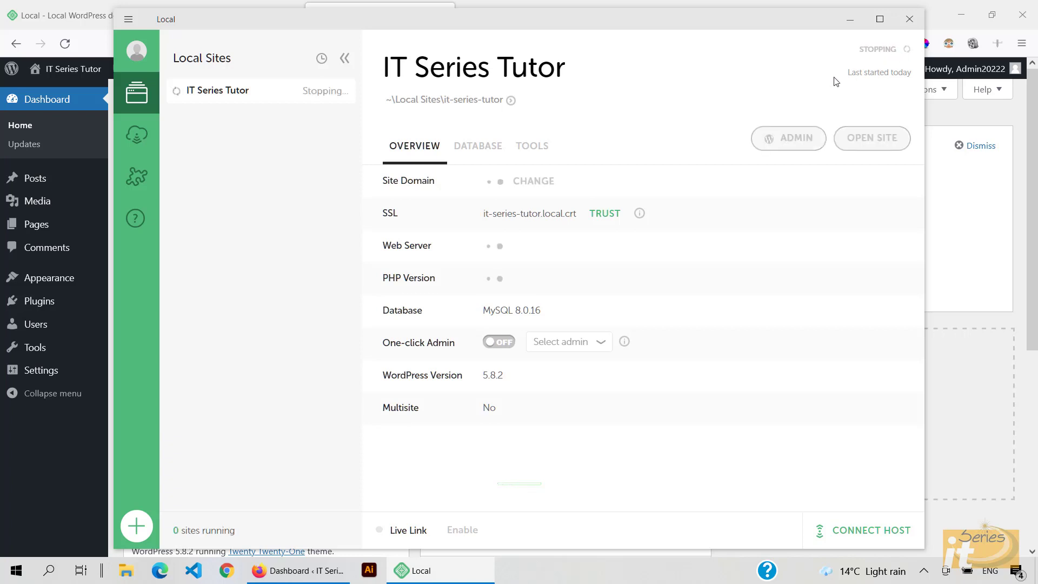